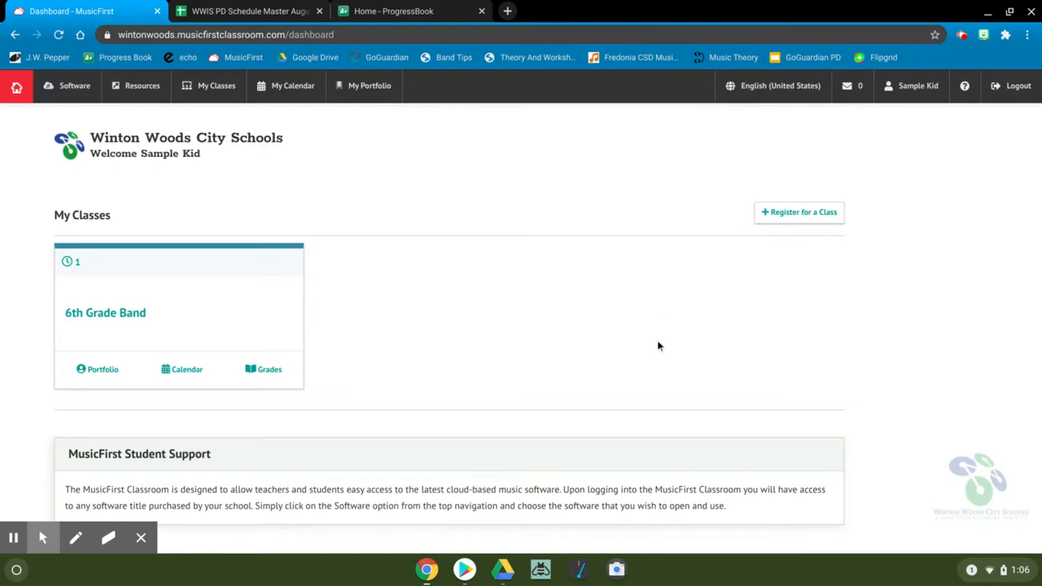
# - Open Lesson 1 of the 6th Grade Band class in PracticeFirst and view the list of available instruments
pyautogui.click(93, 318)
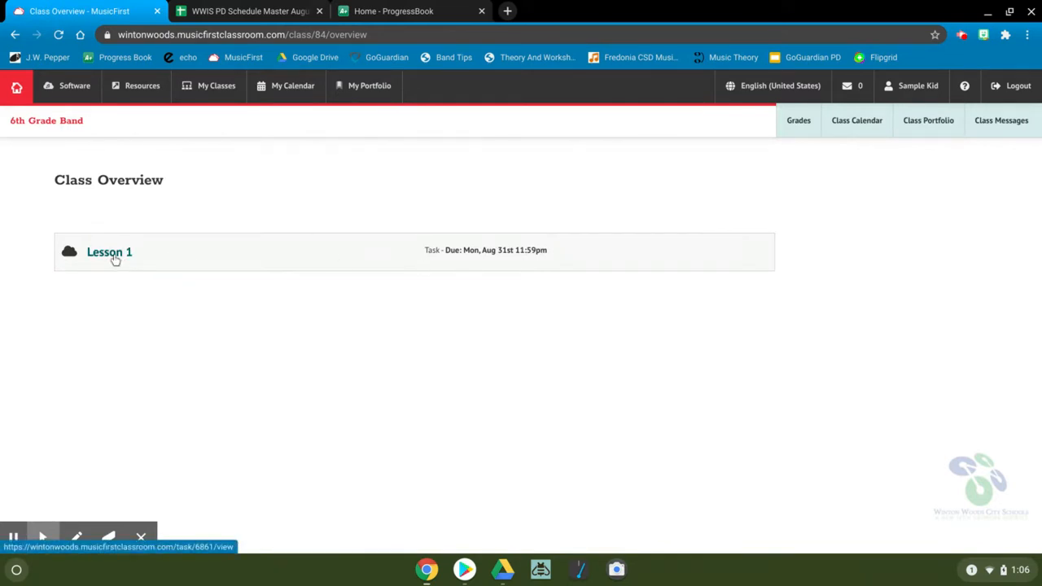
pyautogui.click(115, 259)
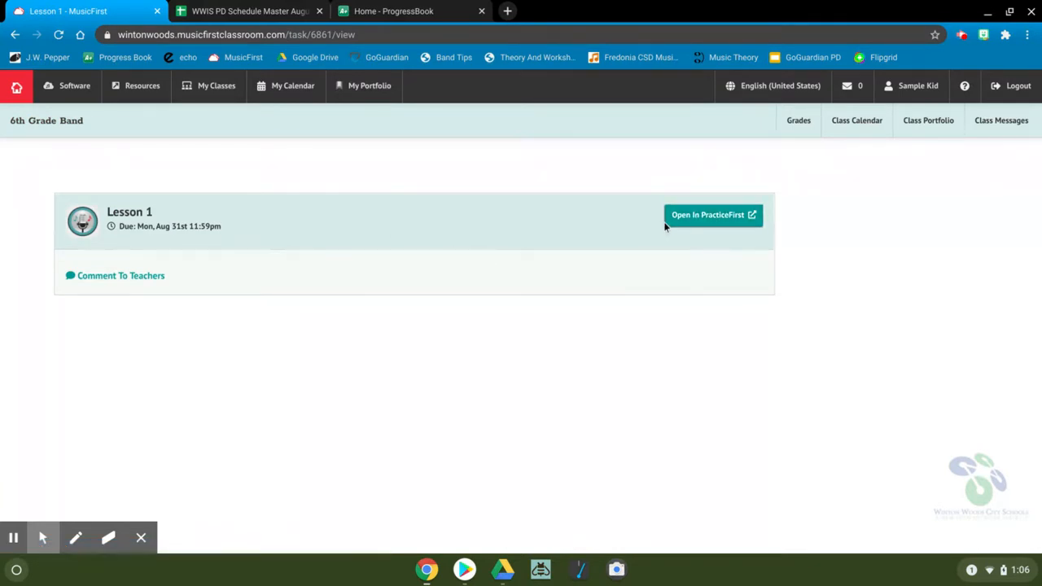
pyautogui.click(724, 228)
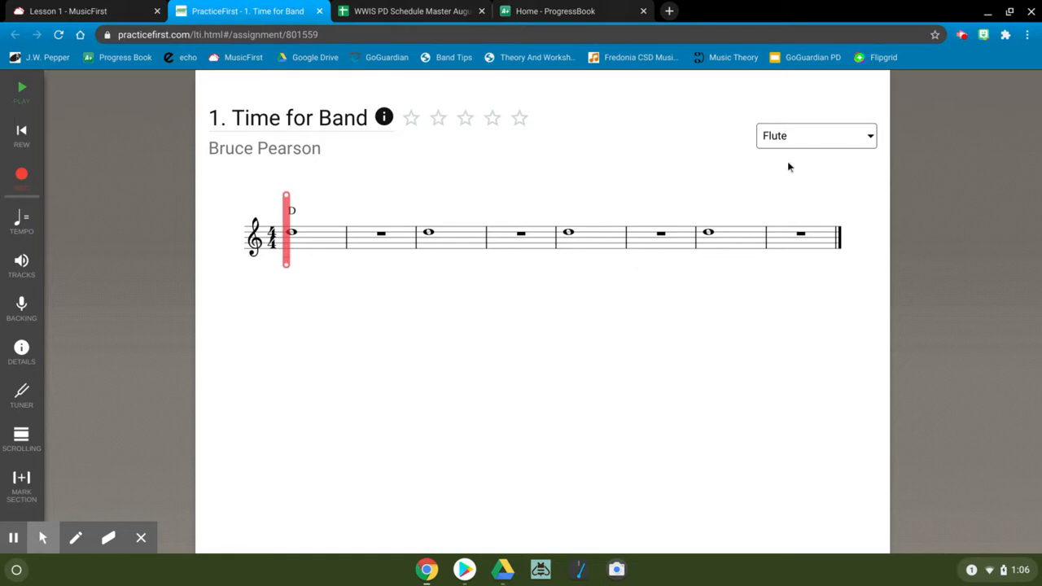
pyautogui.click(872, 139)
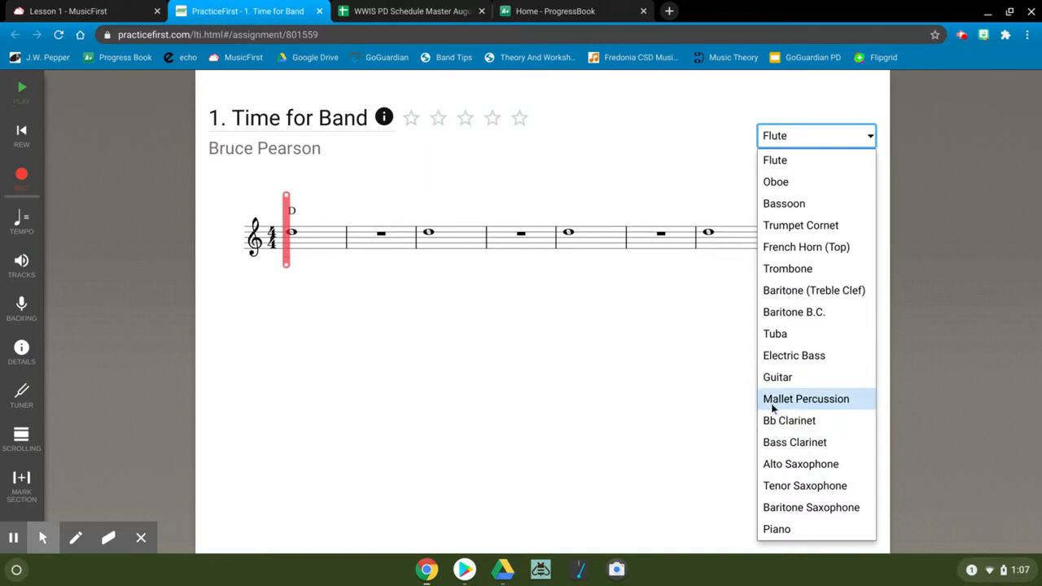
pyautogui.click(616, 413)
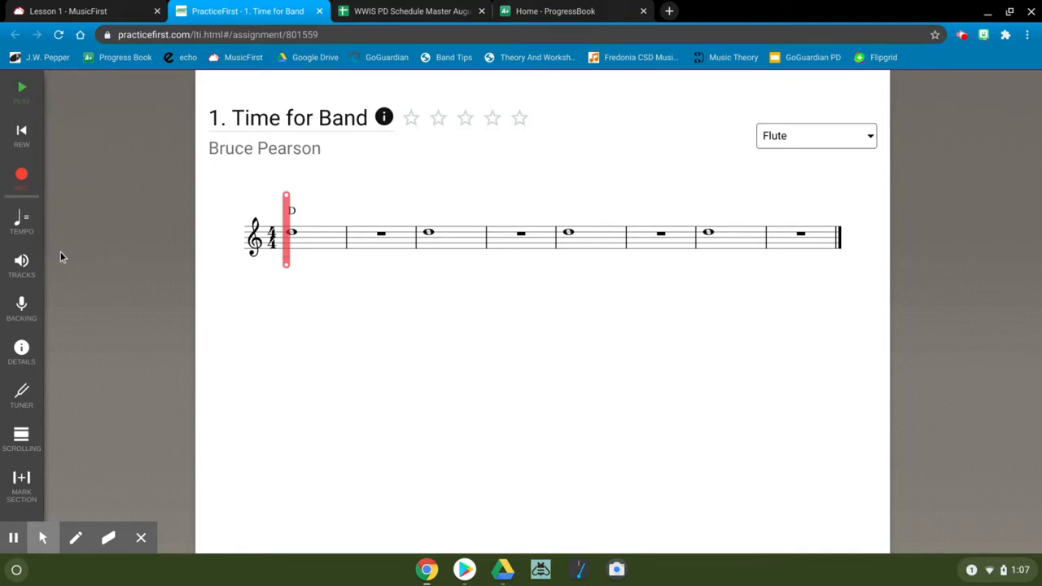
# - Raise the volume, listen to the opening measures of the demo audio, and return the playback cursor to the start
pyautogui.press('XF86AudioRaiseVolume')
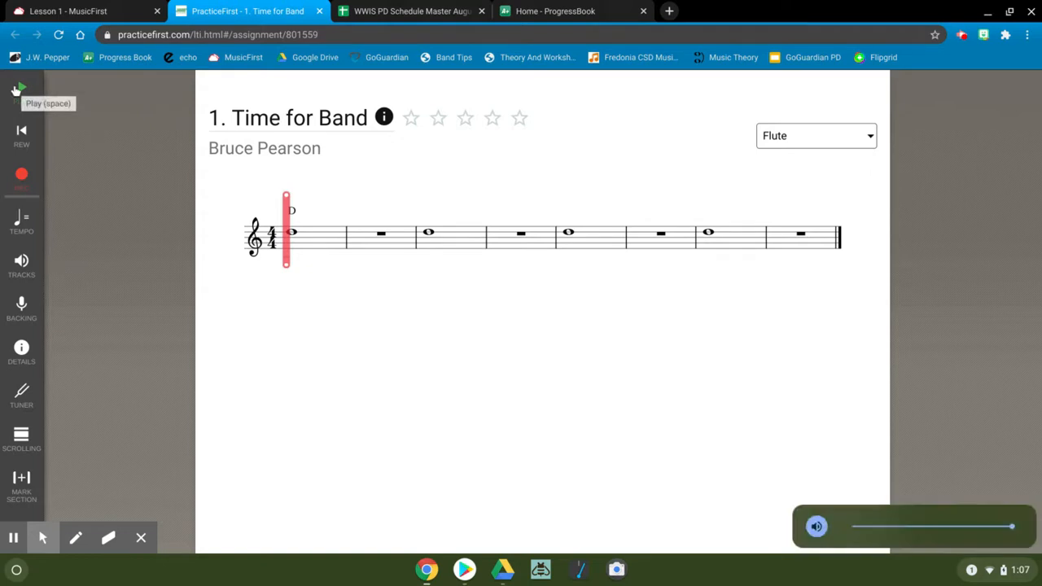
pyautogui.click(21, 88)
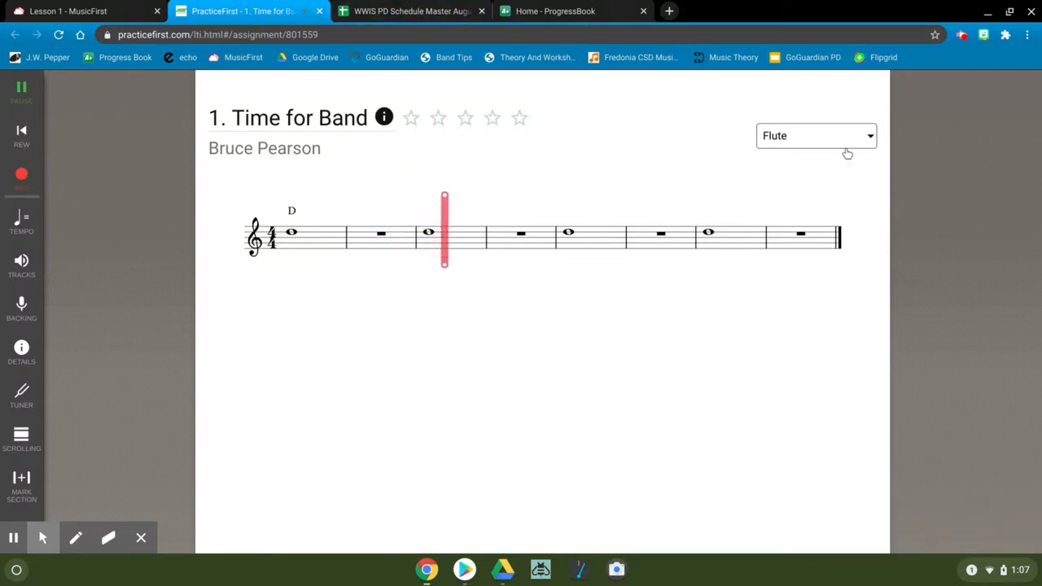
pyautogui.click(21, 88)
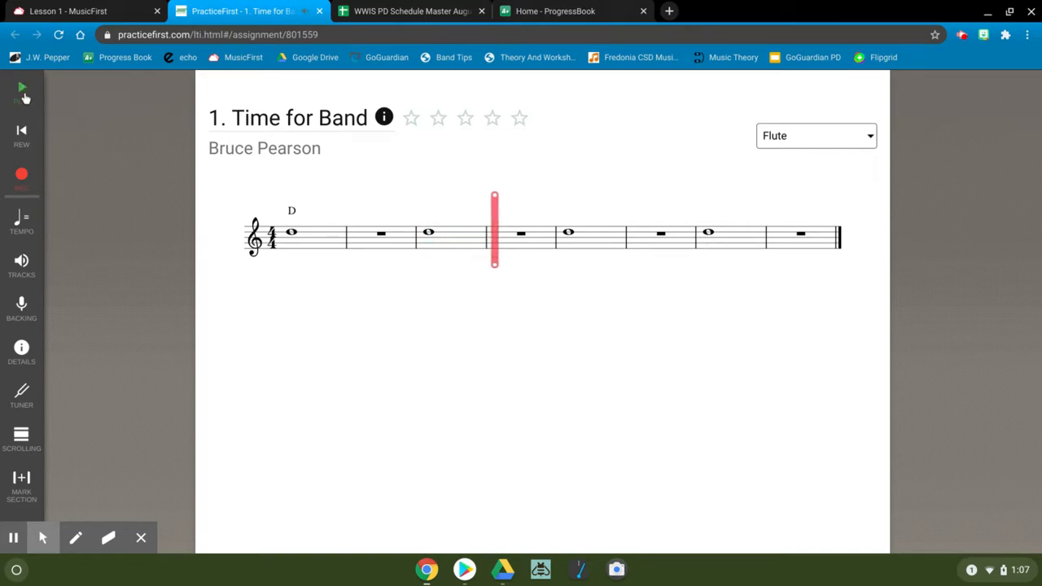
pyautogui.click(23, 140)
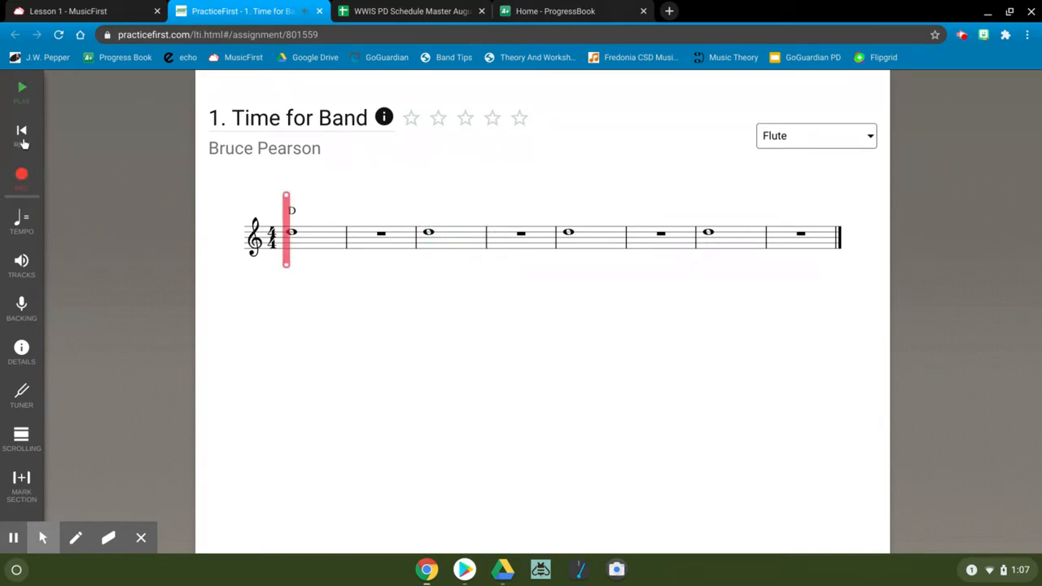
# - Switch playback from demo audio to the backing track, listen to the opening measures, and return to the start
pyautogui.click(25, 269)
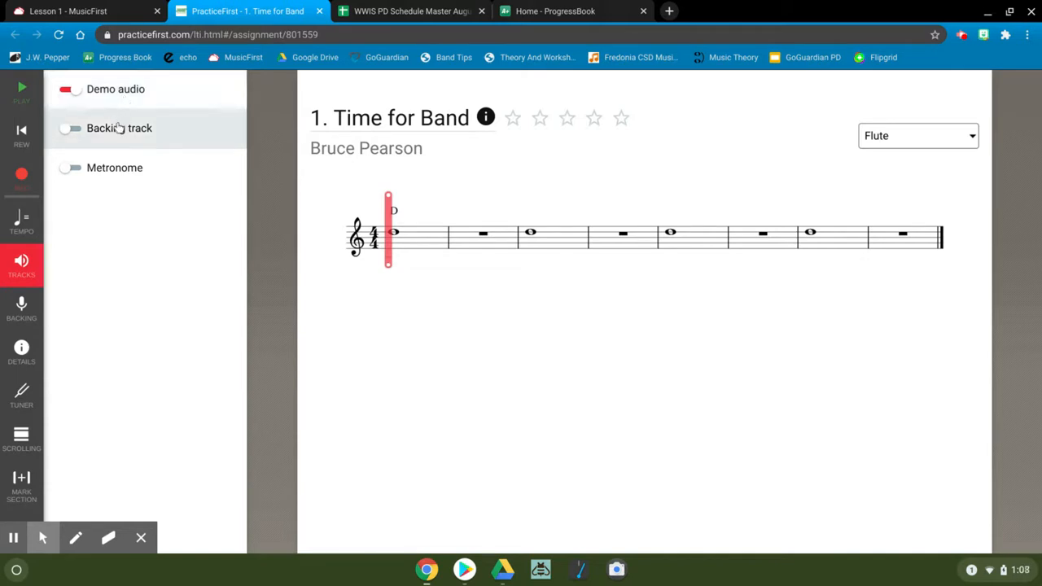
pyautogui.click(118, 134)
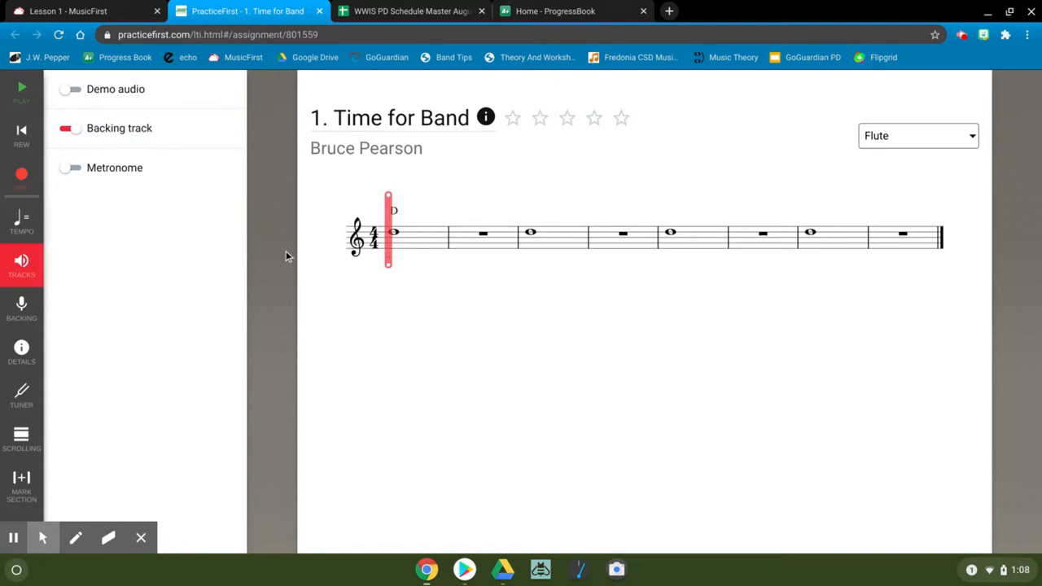
pyautogui.press('XF86AudioRaiseVolume')
pyautogui.click(14, 95)
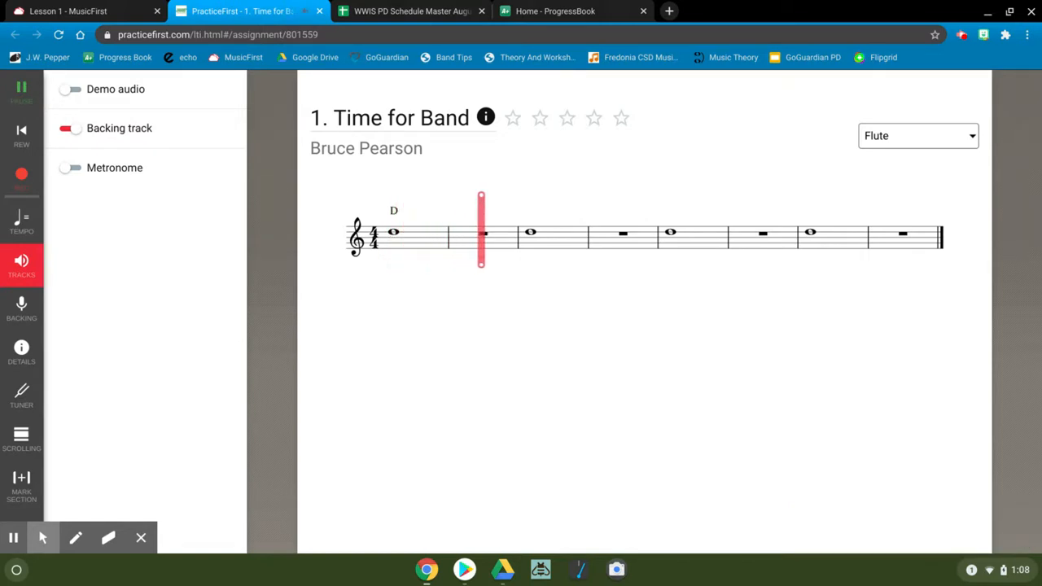
pyautogui.click(23, 92)
pyautogui.click(22, 264)
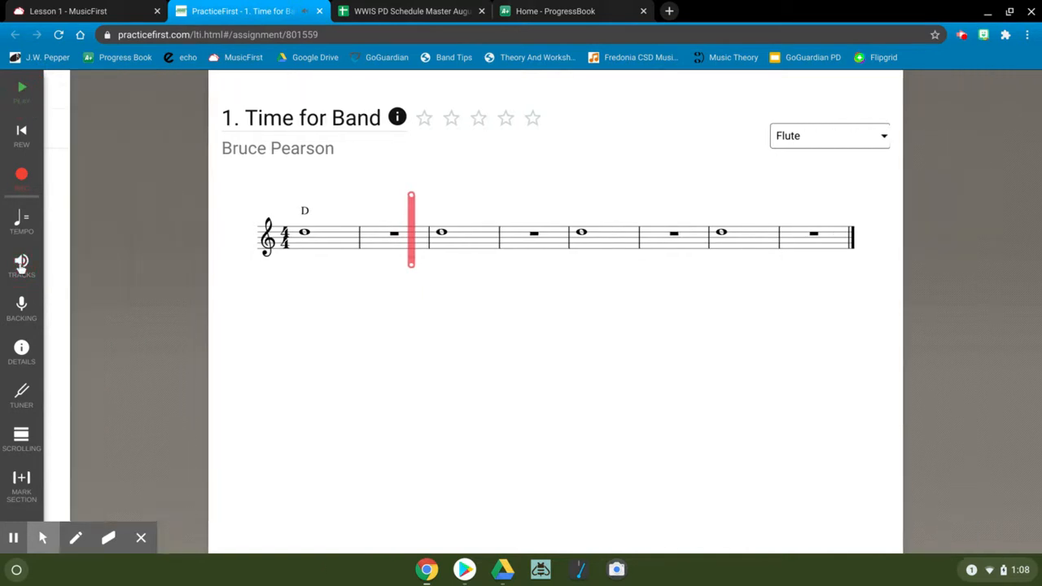
pyautogui.click(23, 133)
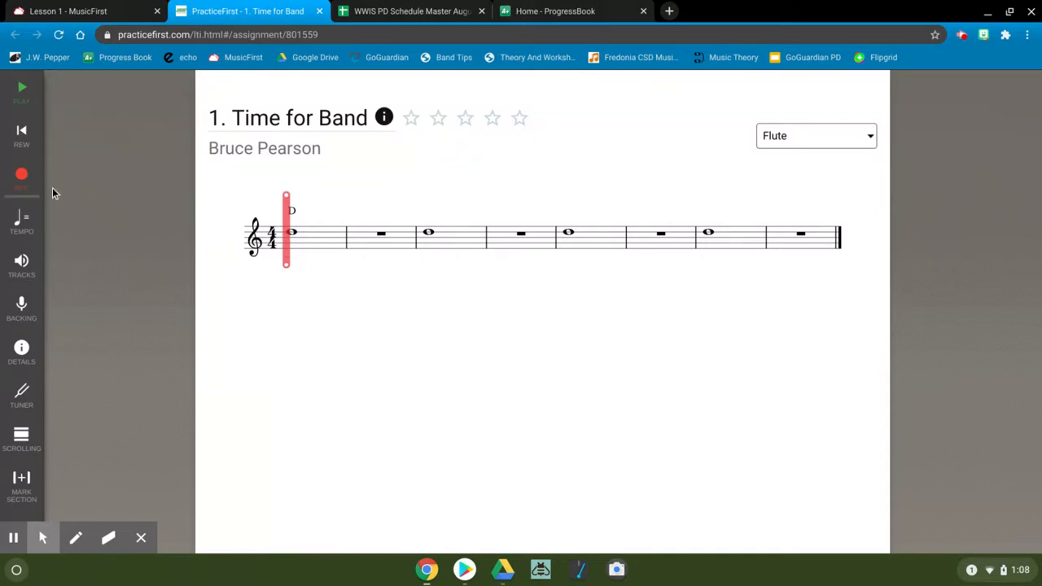
# - Set the playback tempo to 84 (100%)
pyautogui.click(24, 230)
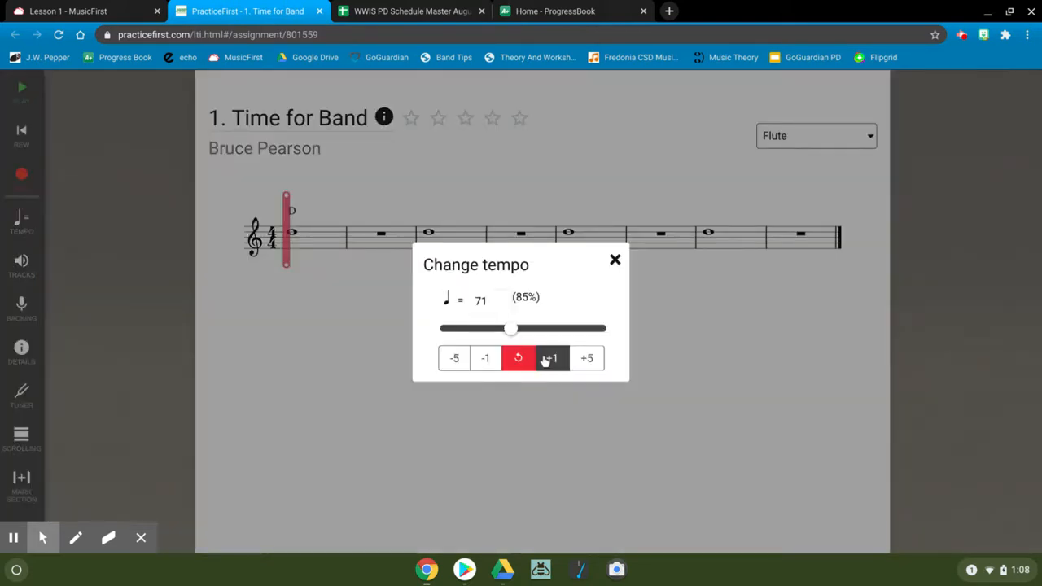
pyautogui.moveTo(513, 335); pyautogui.dragTo(522, 335)
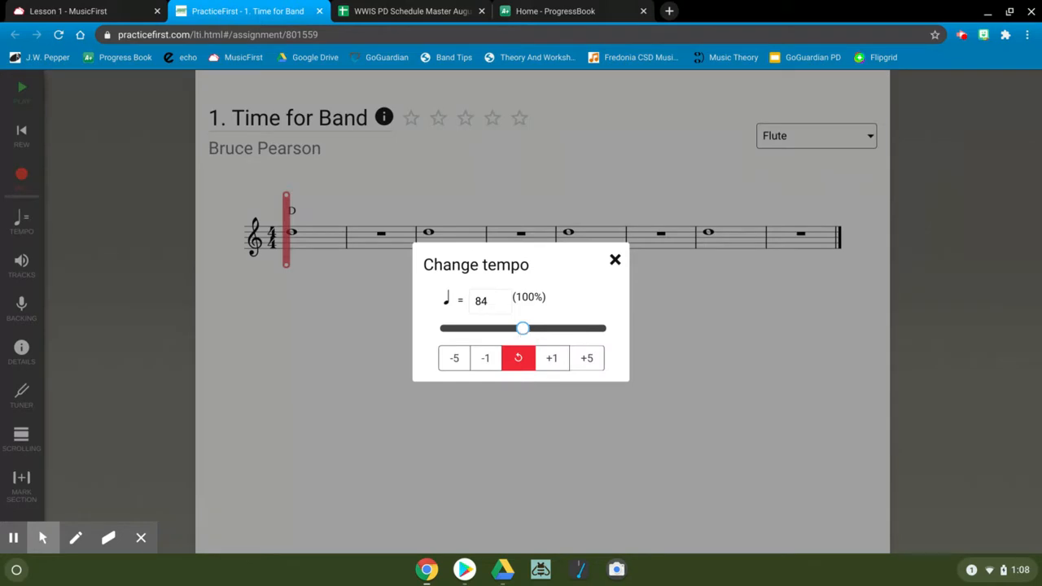
pyautogui.click(523, 329)
pyautogui.moveTo(522, 330)
pyautogui.mouseDown()
pyautogui.moveTo(496, 332)
pyautogui.moveTo(565, 333)
pyautogui.moveTo(525, 328)
pyautogui.mouseUp()
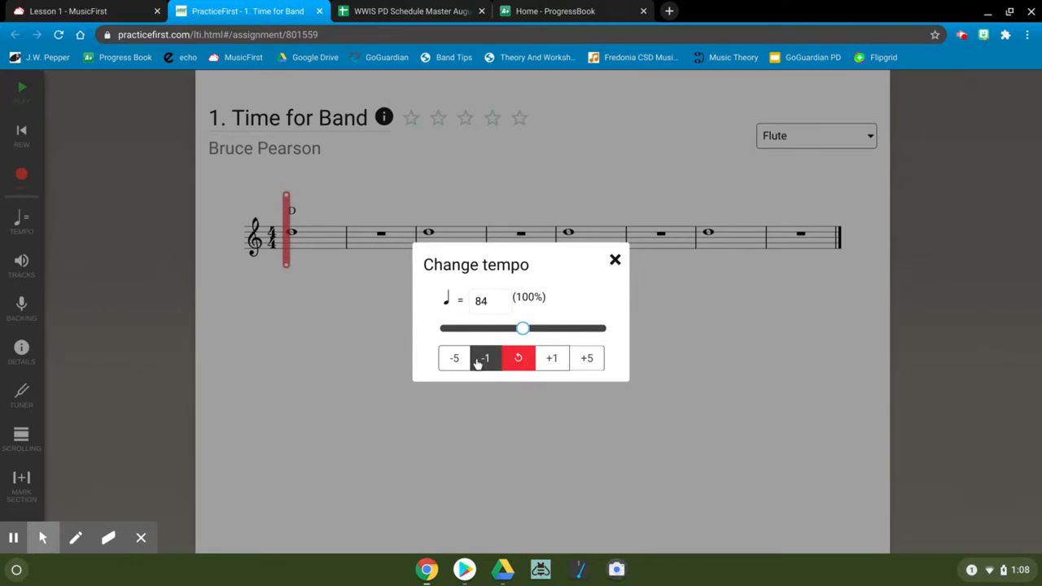
pyautogui.click(615, 259)
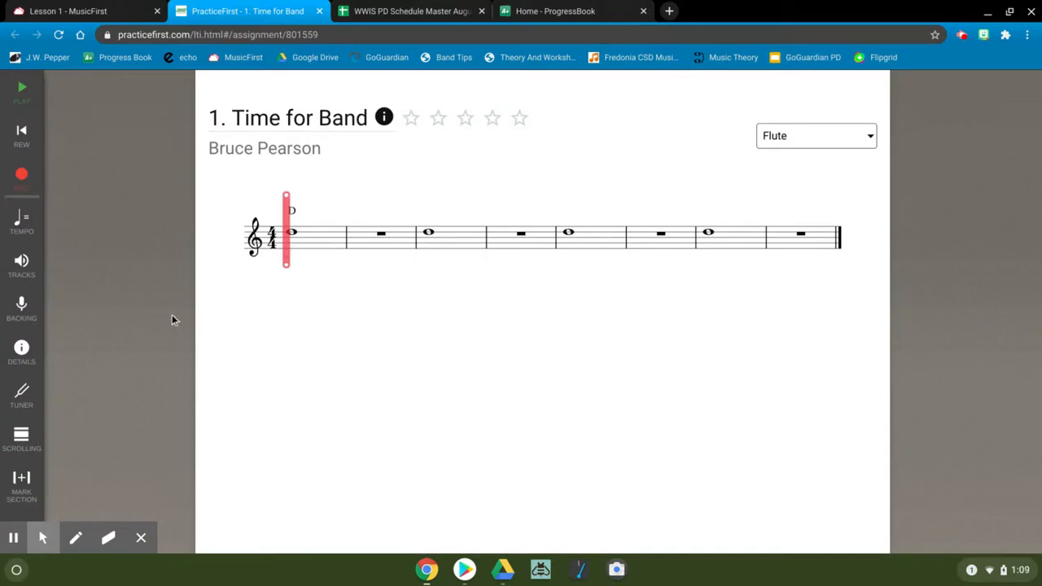
# - Review the backing options used for recording, leaving them as they are
pyautogui.click(23, 313)
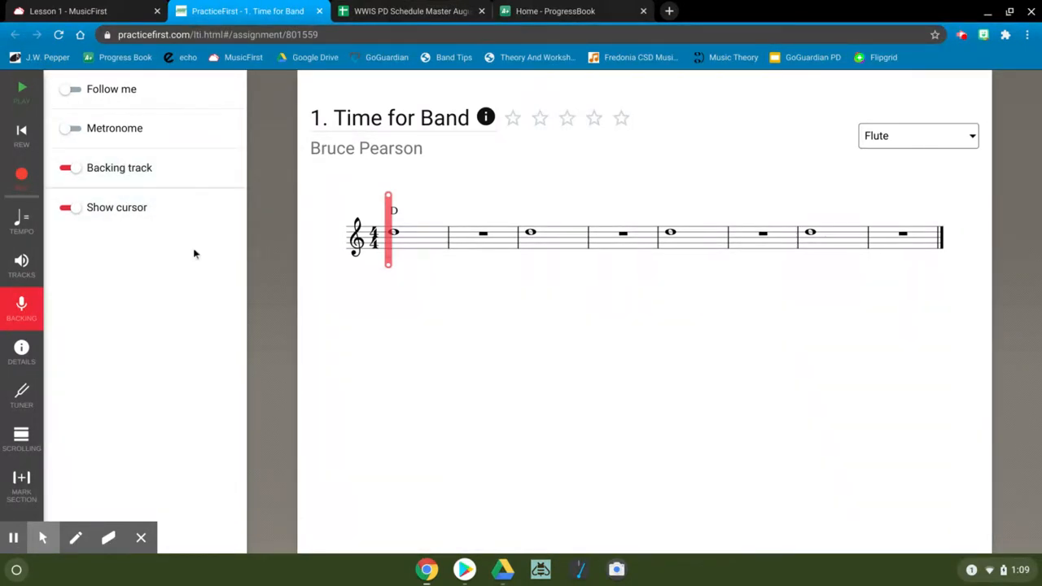
pyautogui.click(26, 307)
pyautogui.click(24, 311)
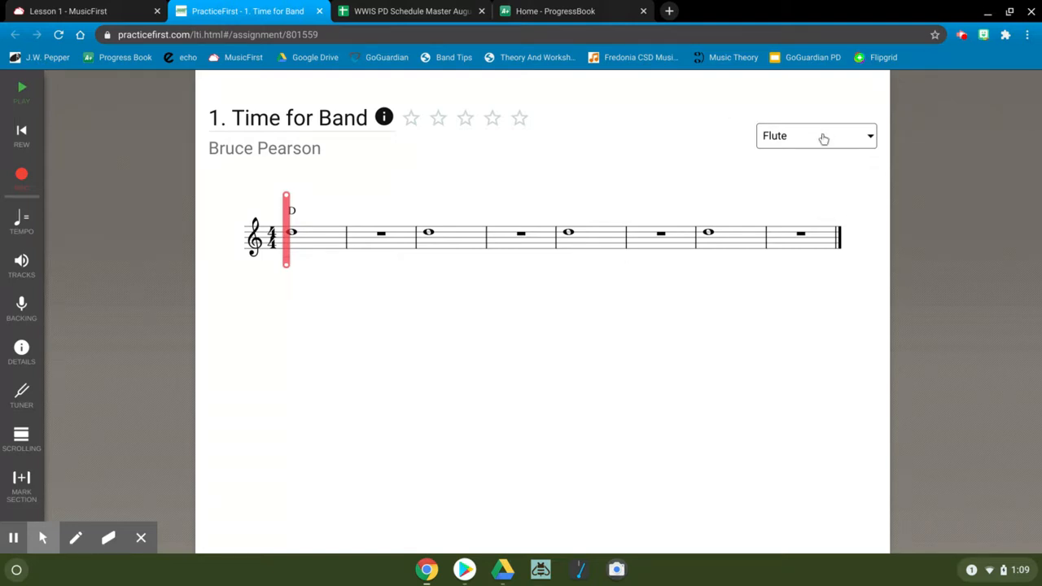
# - Choose Flute as the instrument for the exercise
pyautogui.click(869, 139)
pyautogui.click(843, 167)
pyautogui.click(549, 182)
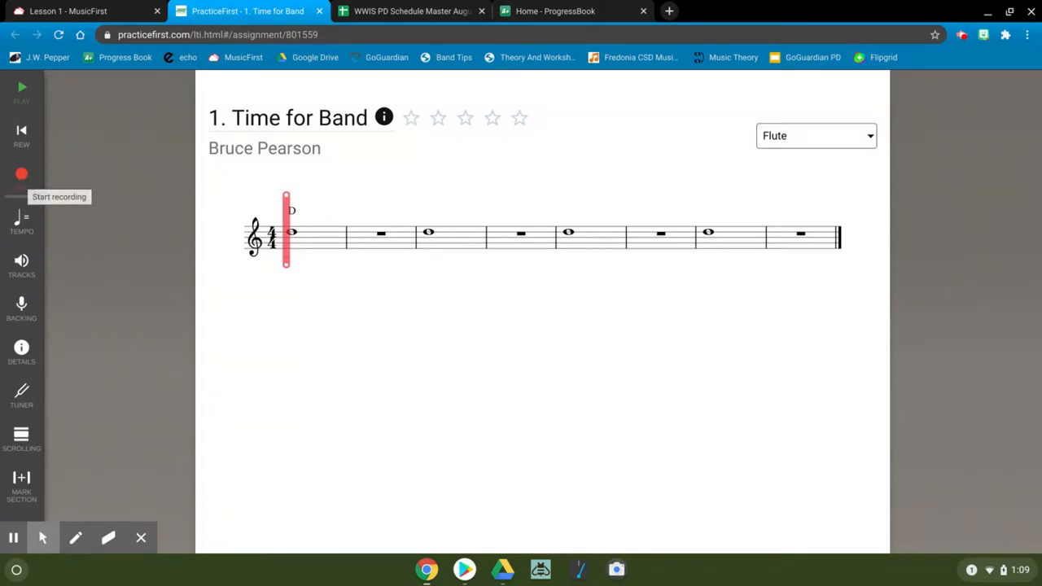
# - Record a performance of Time for Band, accepting the headphones notice, and close the score summary
pyautogui.click(22, 174)
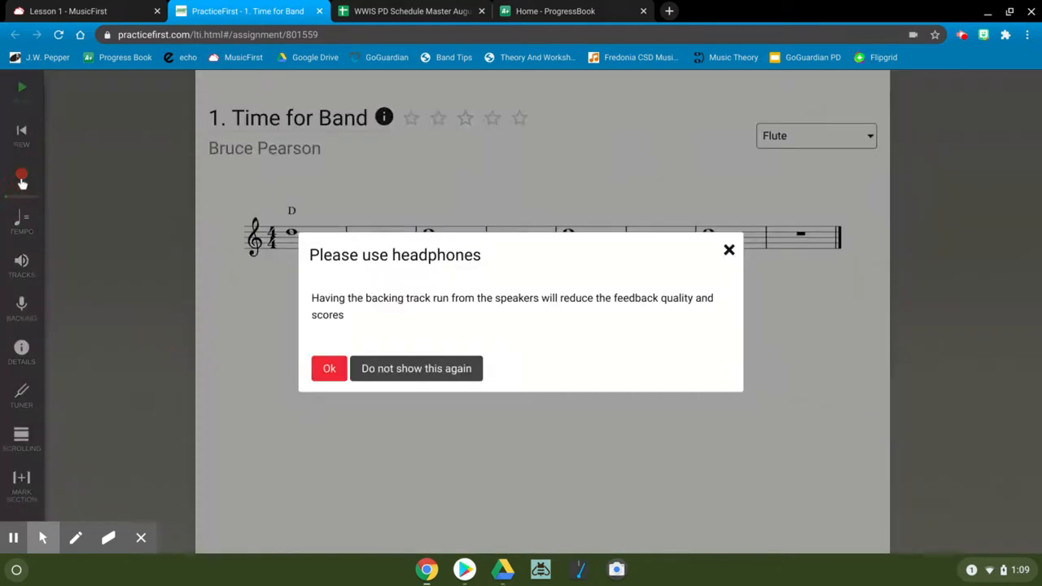
pyautogui.click(328, 369)
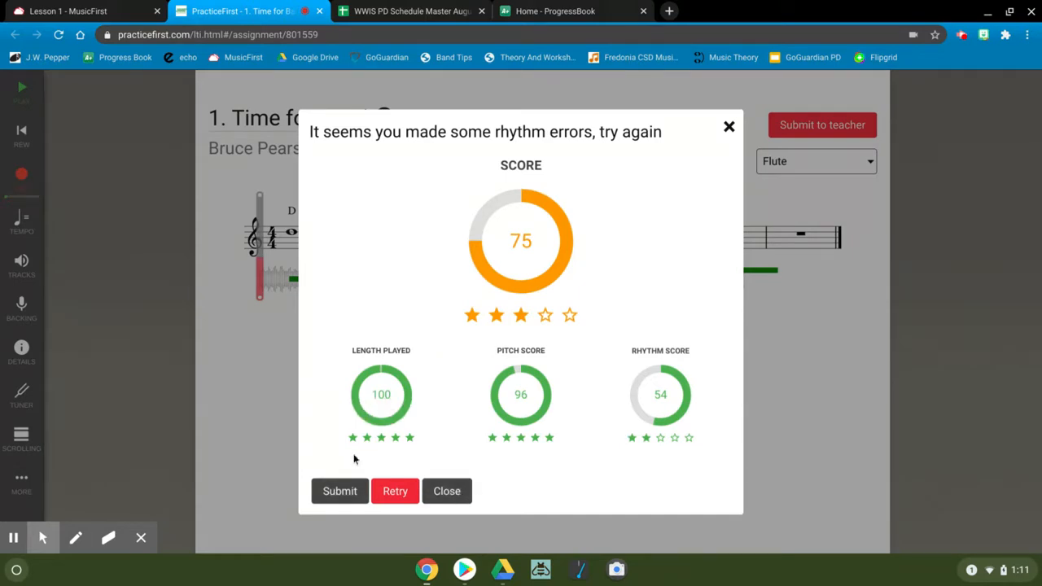
pyautogui.click(461, 491)
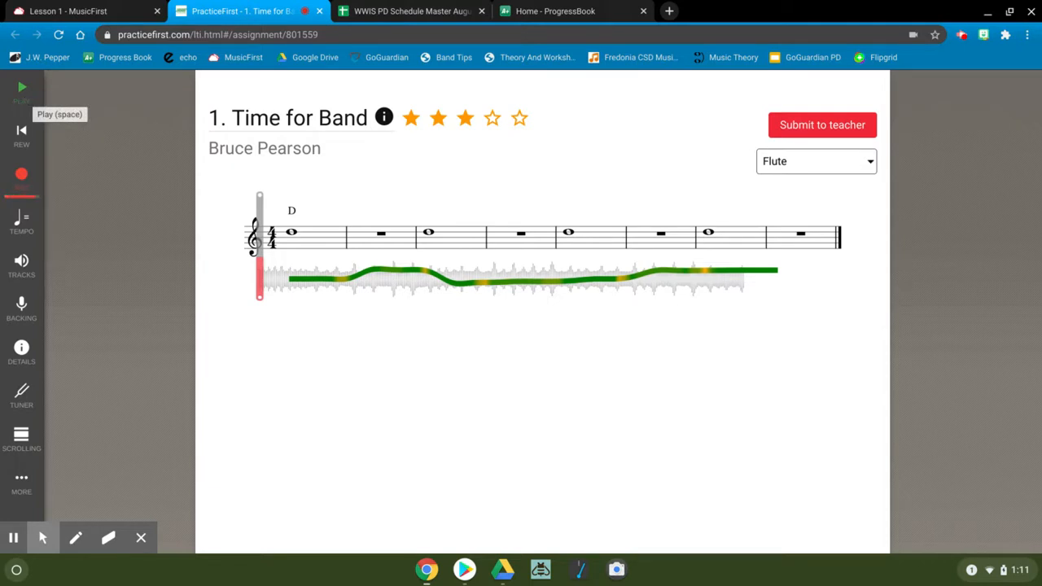
# - Play back part of the recorded performance, inspect its rhythm feedback, and return the cursor to the start
pyautogui.click(28, 96)
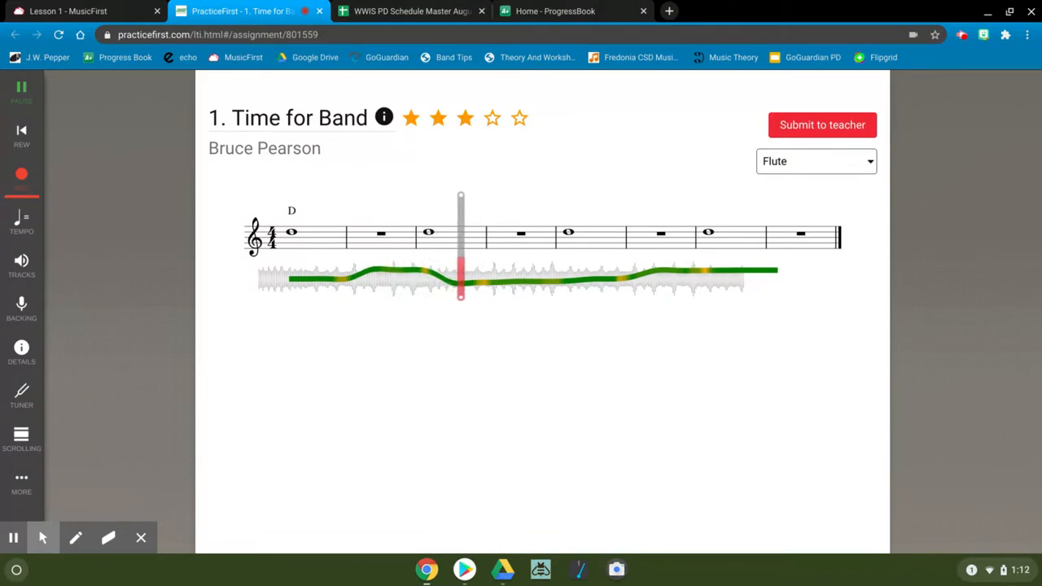
pyautogui.press('space')
pyautogui.moveTo(465, 277)
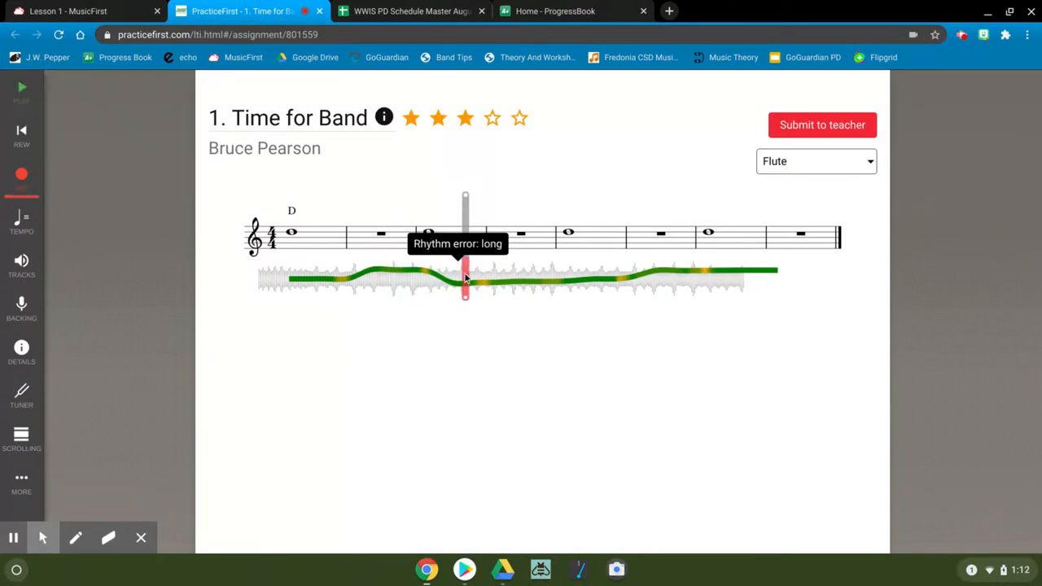
pyautogui.moveTo(465, 277); pyautogui.dragTo(227, 262)
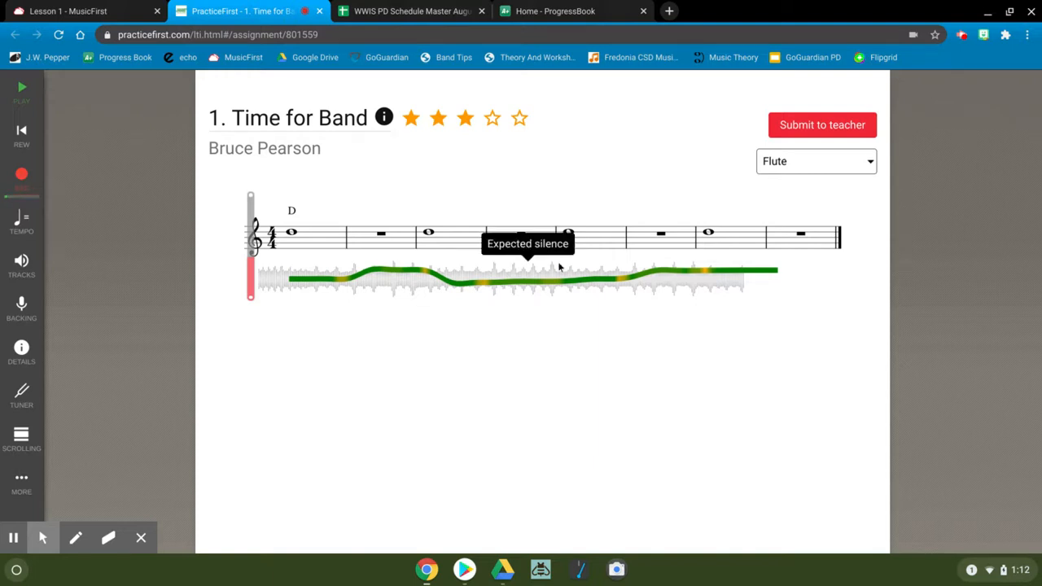
# - Submit the recorded performance to the teacher
pyautogui.click(798, 128)
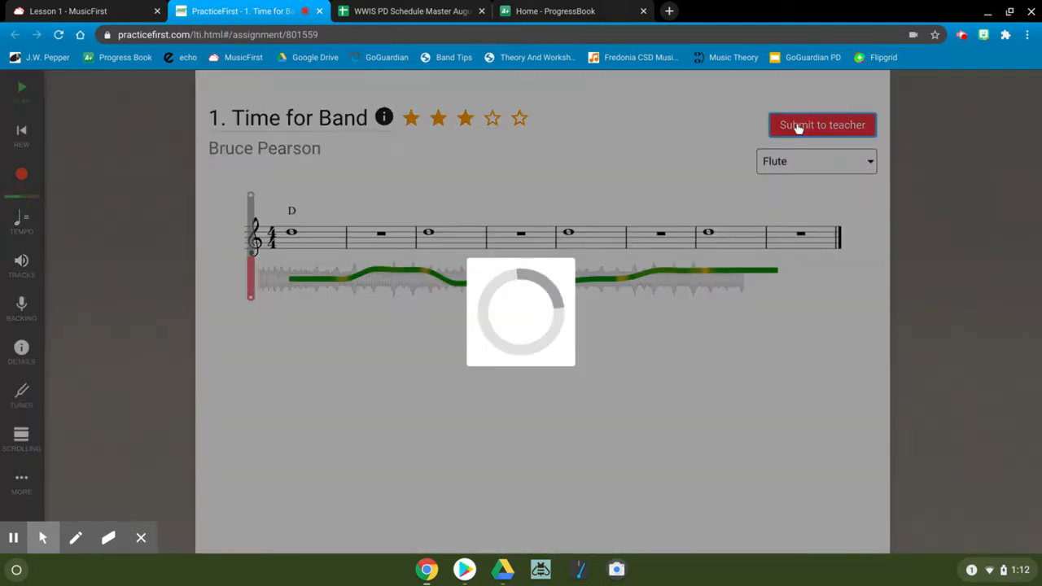